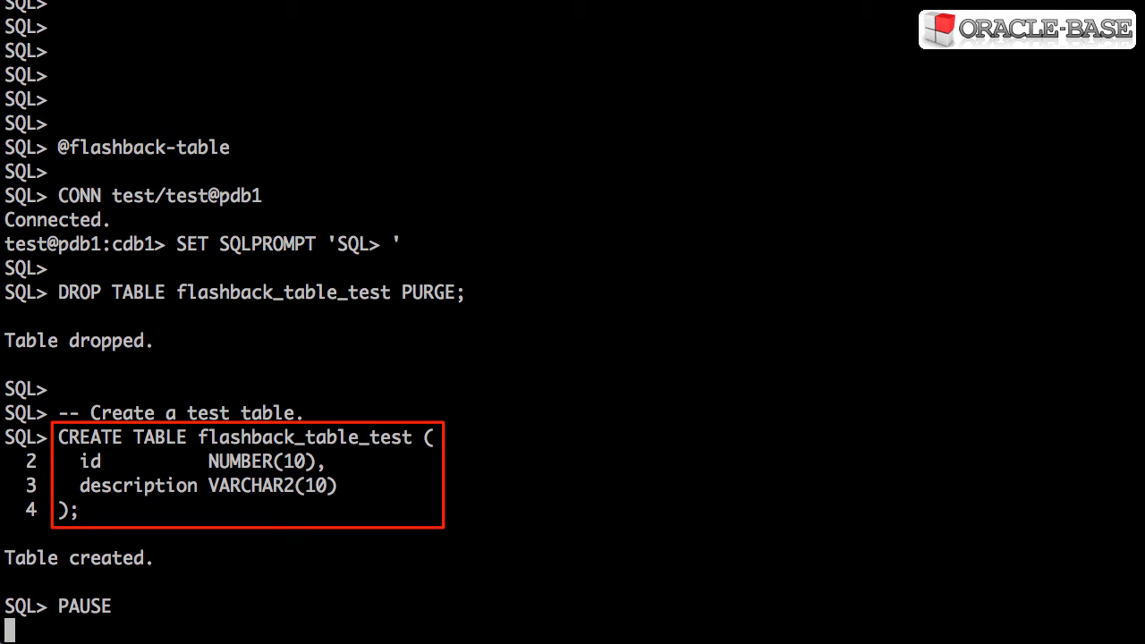
Step: Capture the starting SCN and timestamp, then insert and commit five rows into flashback_table_test
key(Return)
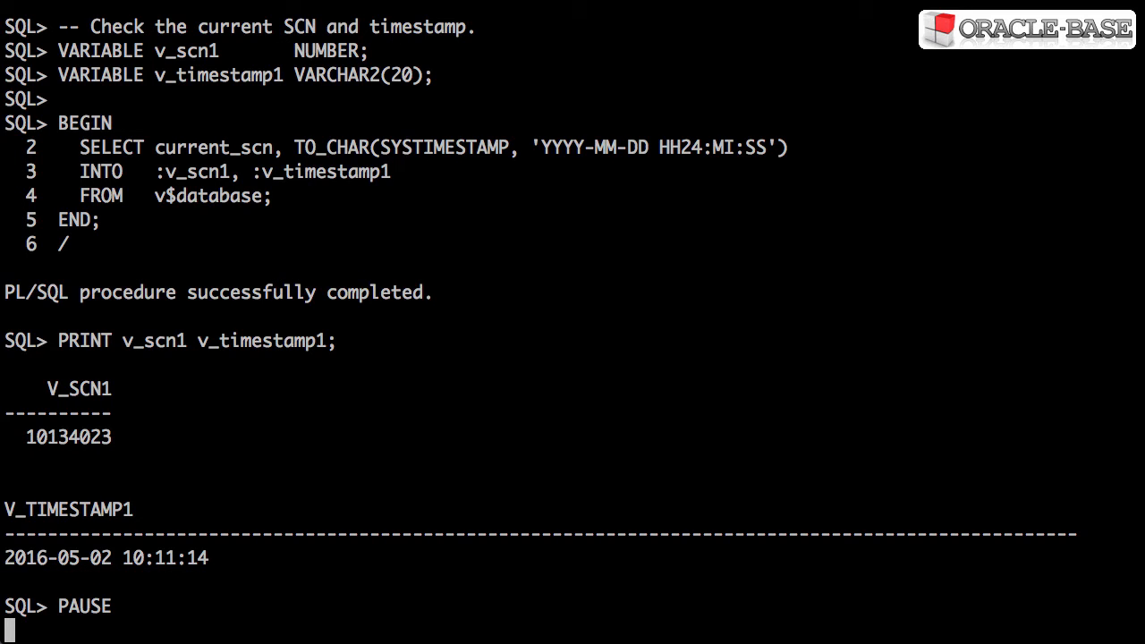
key(Return)
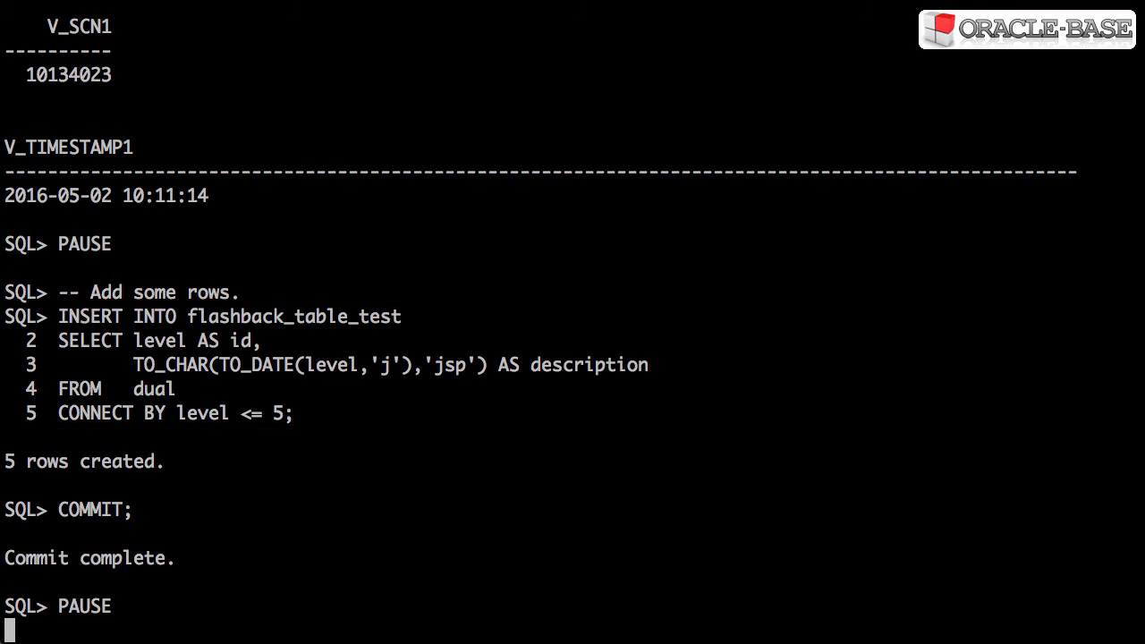
key(Return)
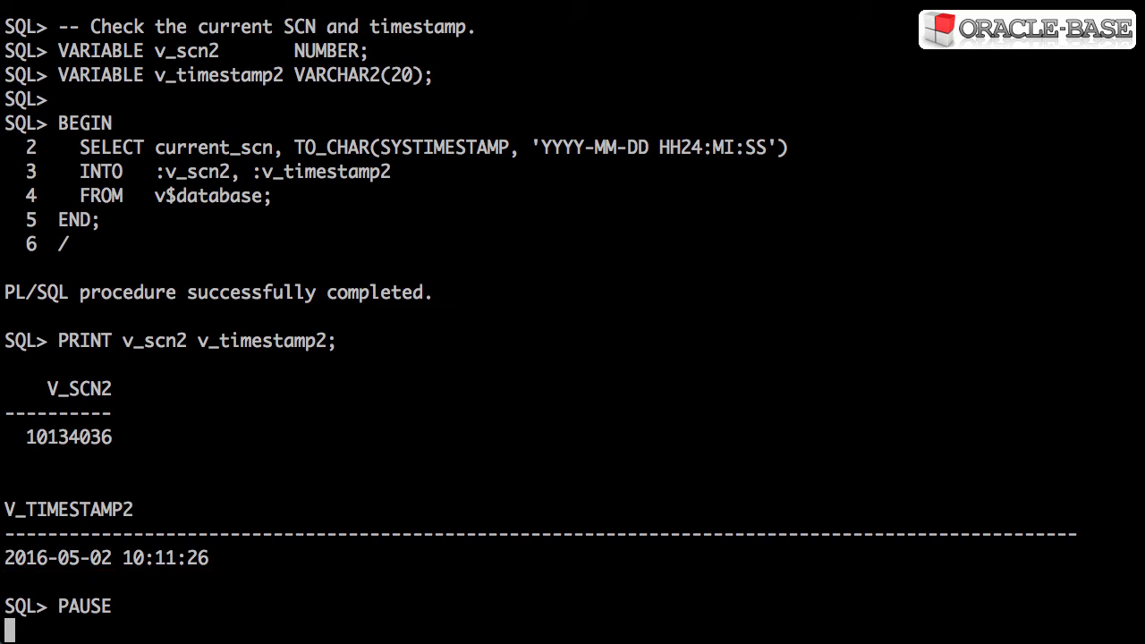
key(Return)
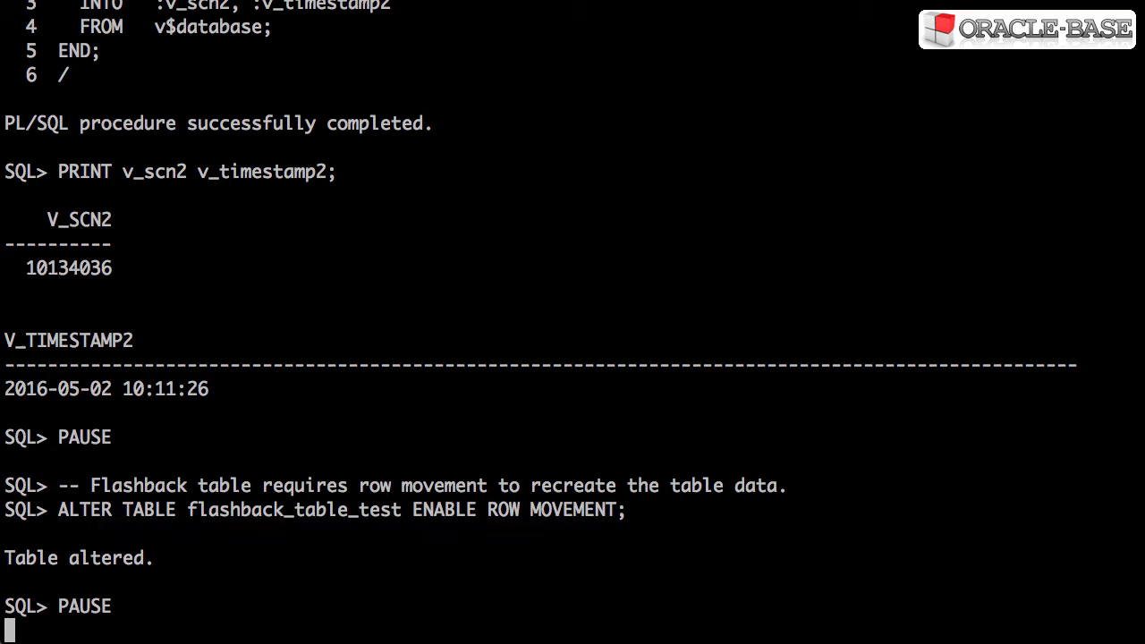
Step: List the five rows, then flash flashback_table_test back to SCN :v_scn1
key(Return)
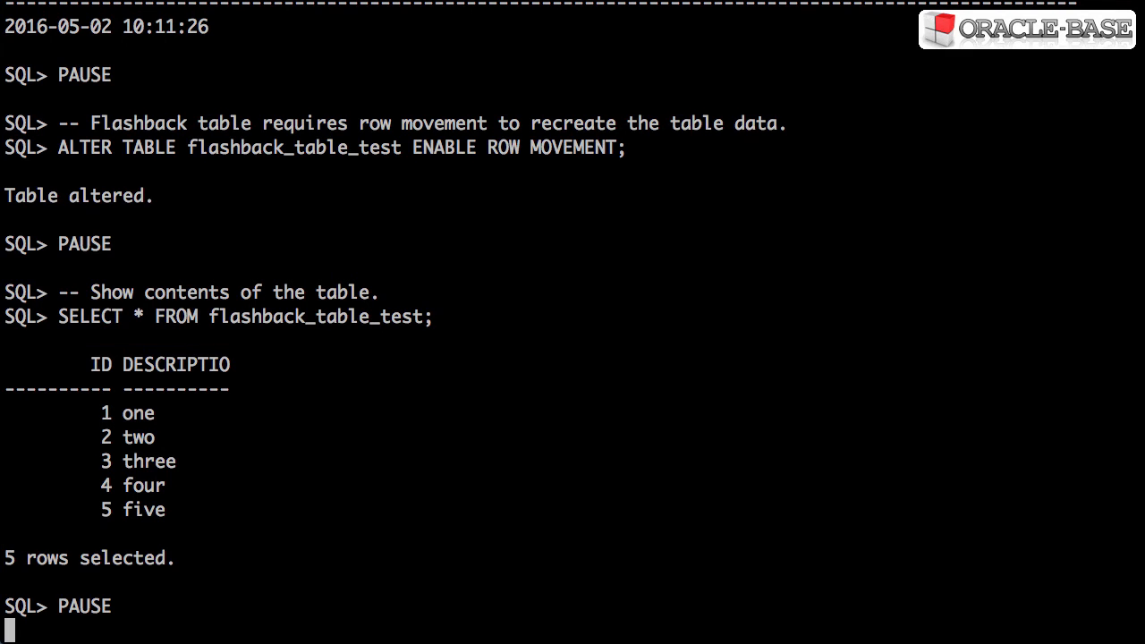
key(Return)
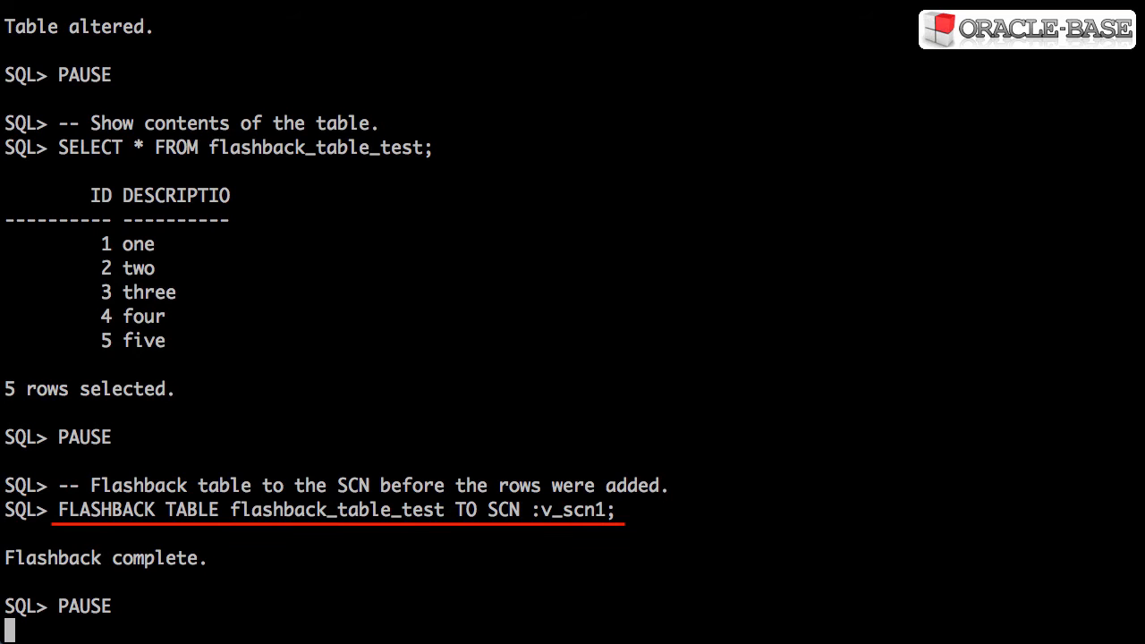
Step: Confirm the table is empty, then flash flashback_table_test to SCN :v_scn2
key(Return)
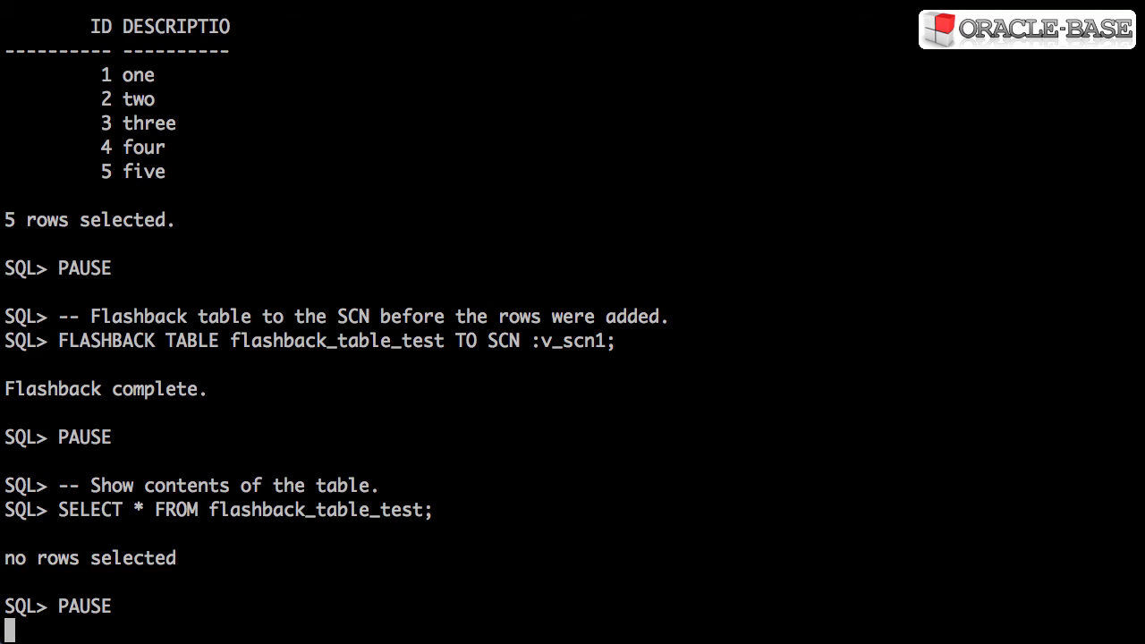
key(Return)
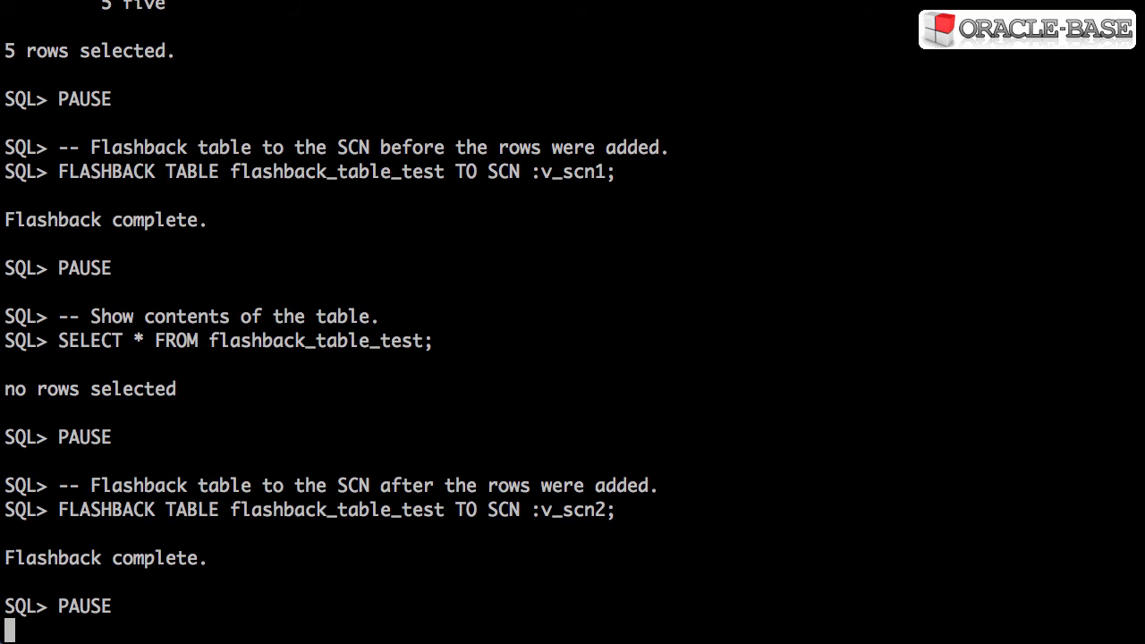
Step: Confirm the five rows are back, then flash the table back to timestamp :v_timestamp1
key(Return)
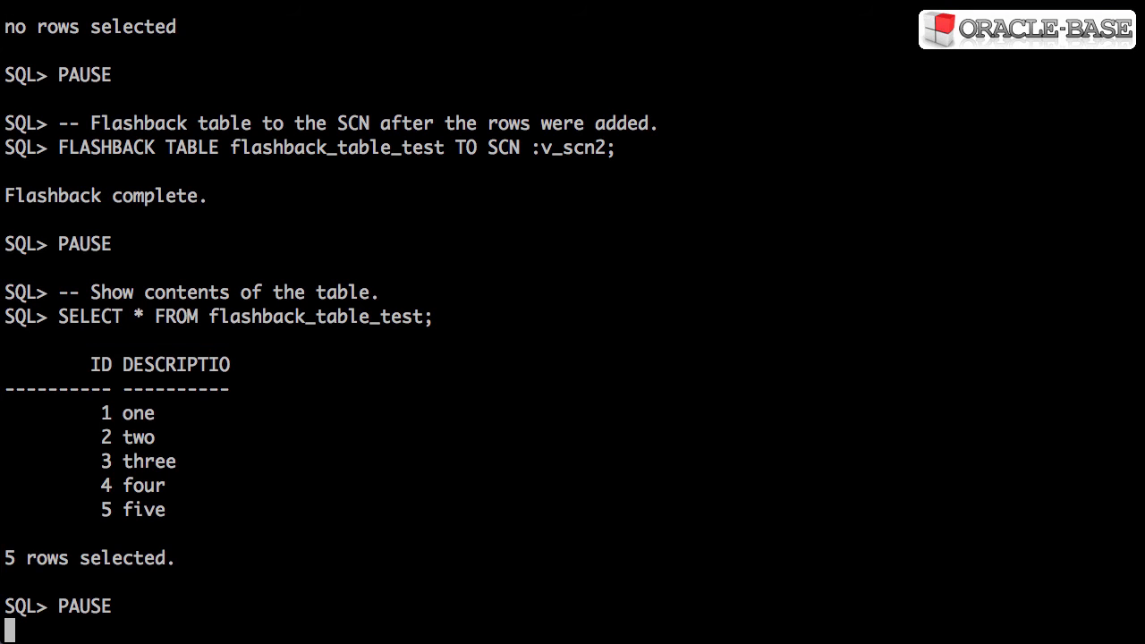
key(Return)
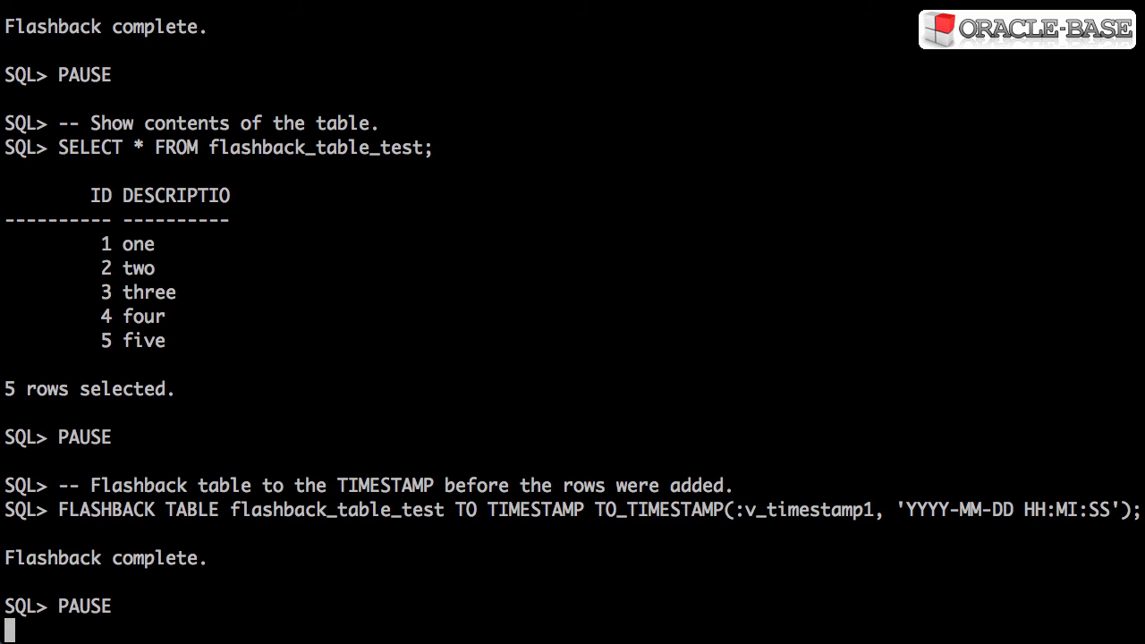
Step: Confirm flashback_table_test returns no rows and end the script with SET ECHO OFF
key(Return)
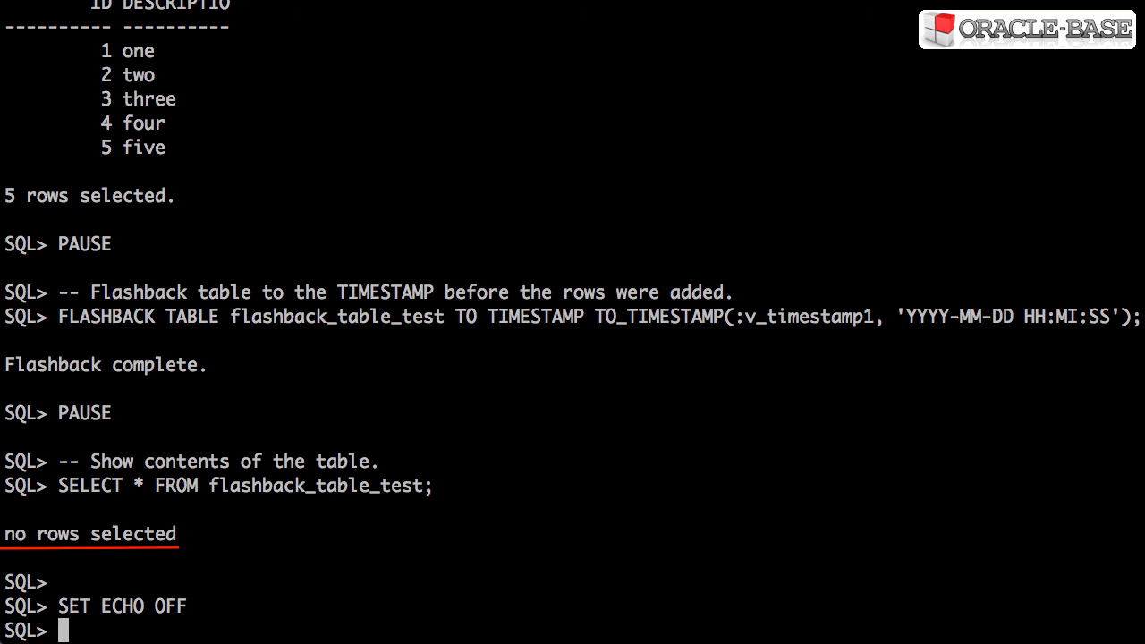